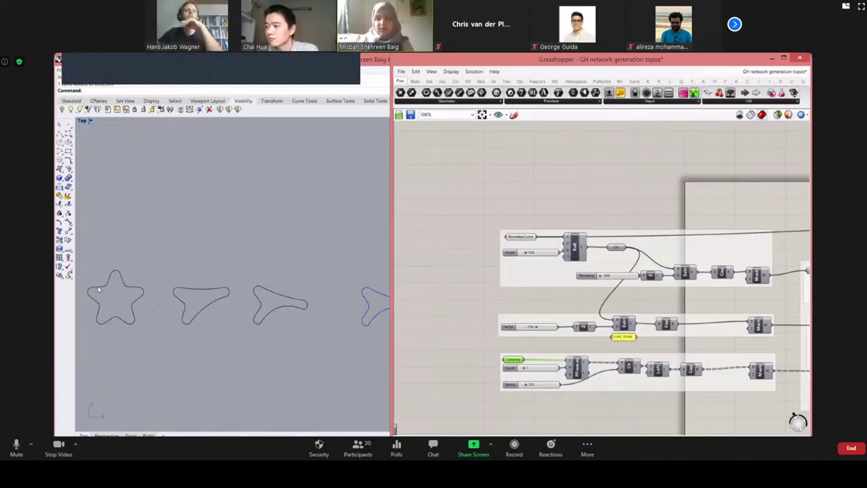
- Examine the three-armed boundary curve and its column lines in the Top and Perspective views
right_click_drag(271, 320, 184, 324)
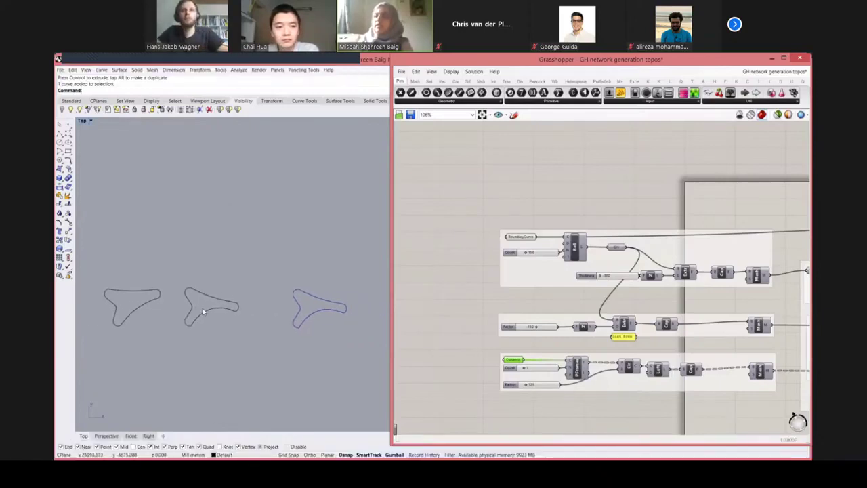
right_click_drag(294, 307, 237, 309)
scroll(270, 308, "up", 4)
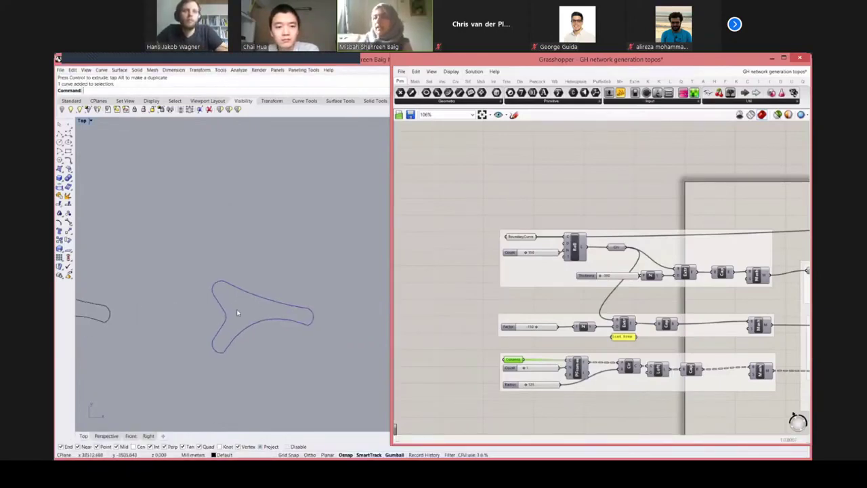
scroll(236, 309, "up", 3)
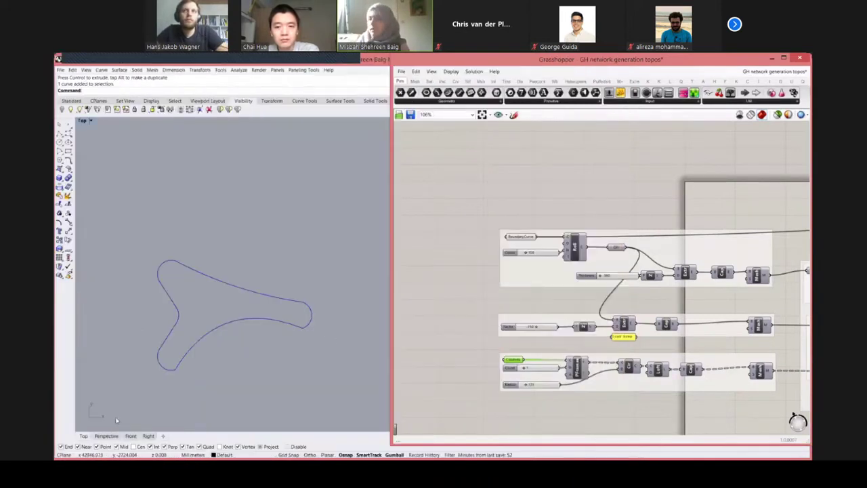
left_click(99, 437)
right_click_drag(267, 305, 229, 311, "shift")
scroll(313, 278, "up", 10)
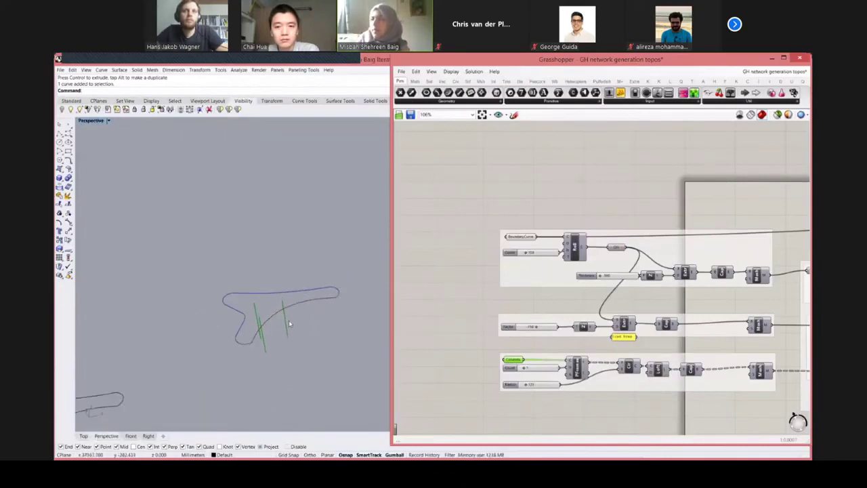
right_click_drag(290, 339, 316, 294)
scroll(290, 304, "up", 6)
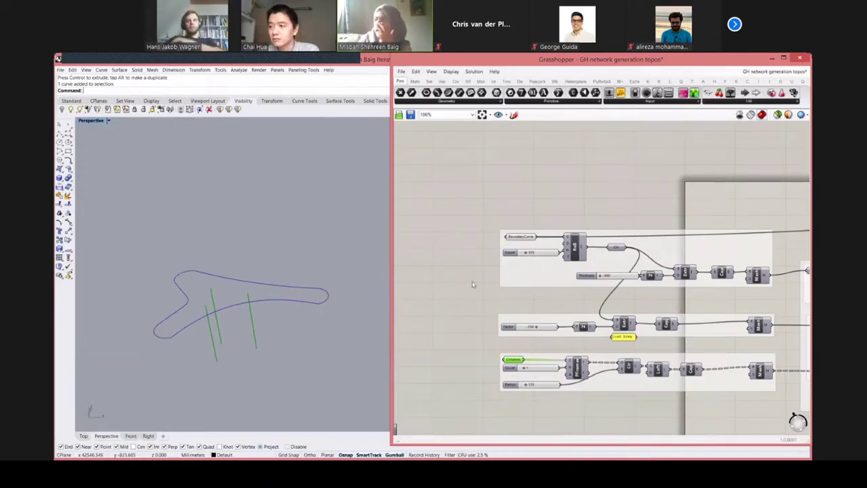
- Turn on the preview of the center line generation's four output Curve components and the connected Polygon Center component
scroll(493, 299, "down", 2)
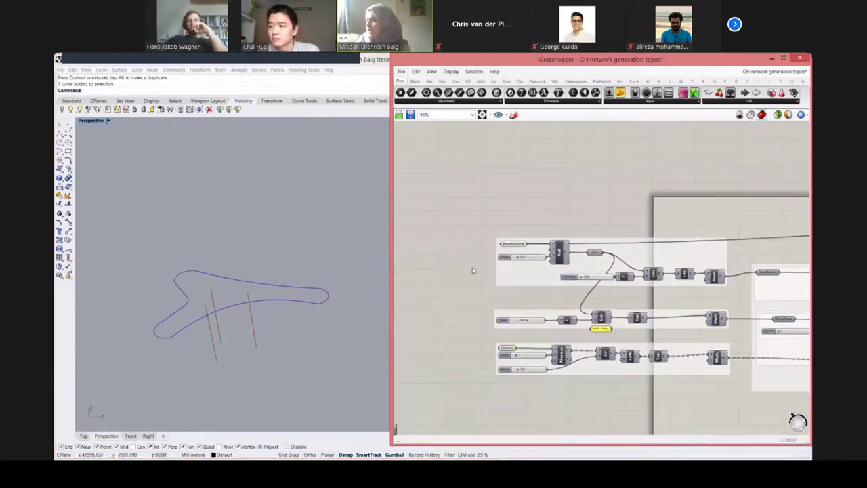
scroll(574, 303, "down", 3)
scroll(575, 303, "down", 2)
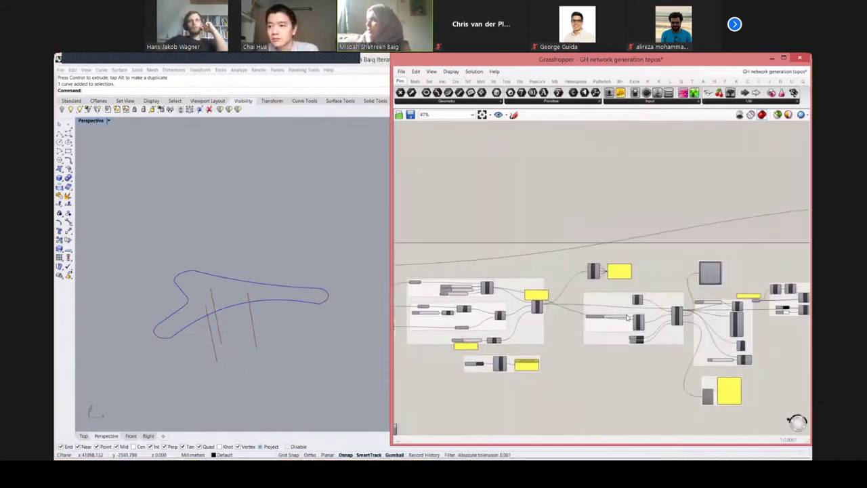
scroll(595, 307, "up", 2)
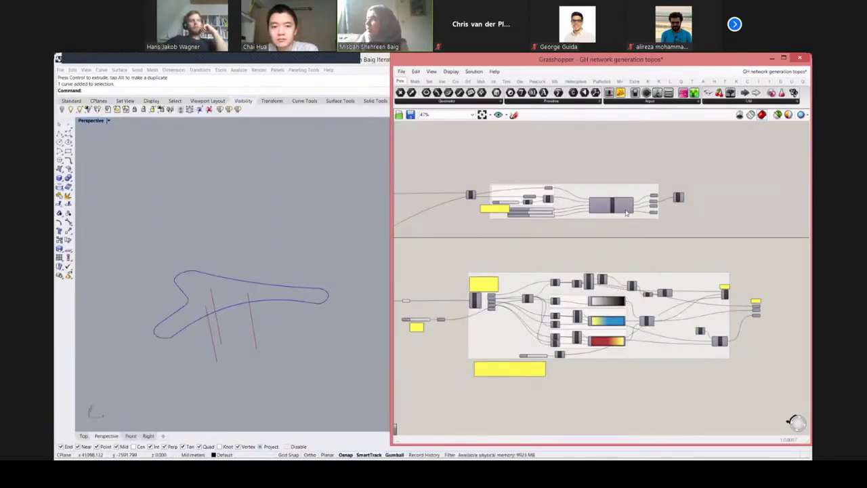
scroll(627, 213, "up", 4)
left_click_drag(489, 168, 749, 386)
right_click(722, 330)
left_click(743, 332)
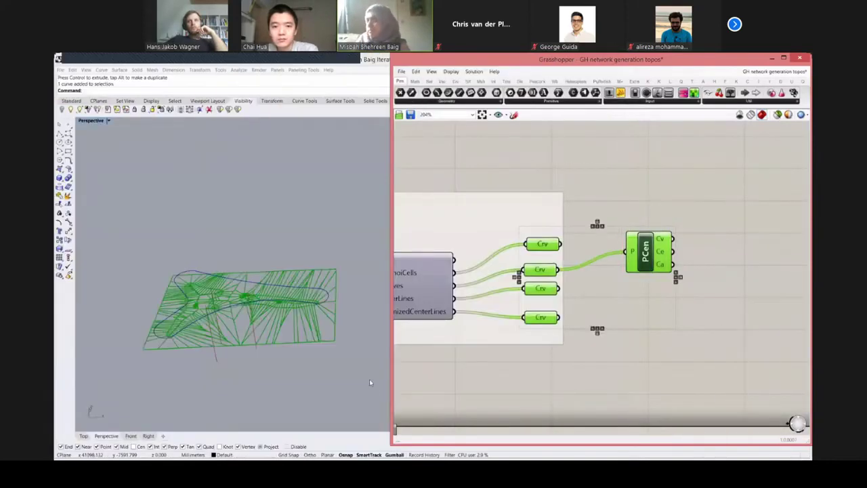
- Inspect the Voronoi cells, iso curves, center lines and optimized center lines one after another against the three-armed boundary
right_click_drag(288, 307, 280, 207)
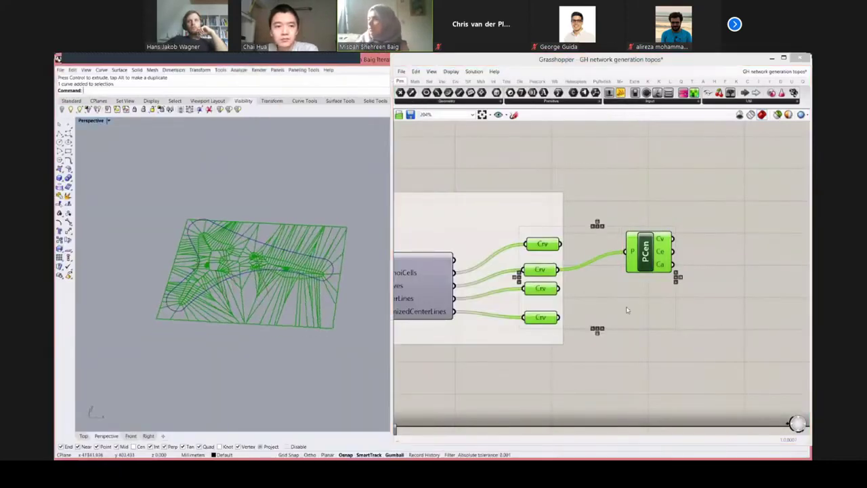
left_click(627, 309)
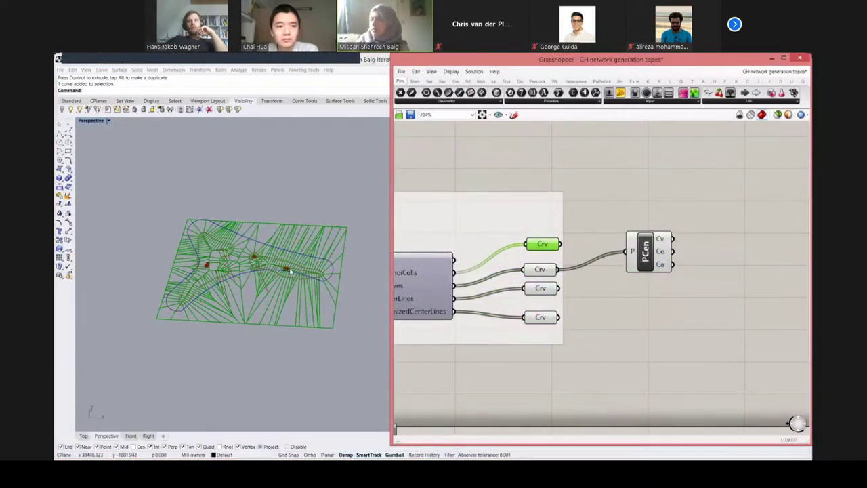
scroll(302, 266, "up", 3)
scroll(308, 264, "up", 2)
scroll(333, 282, "down", 2)
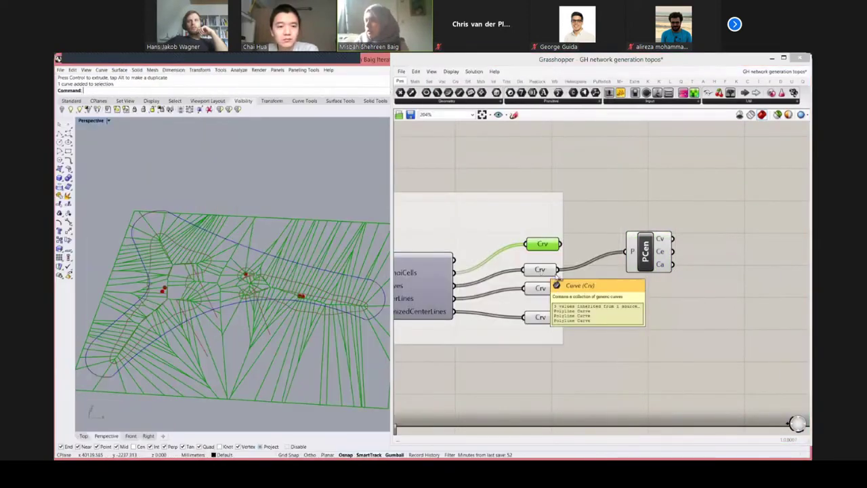
left_click(556, 272)
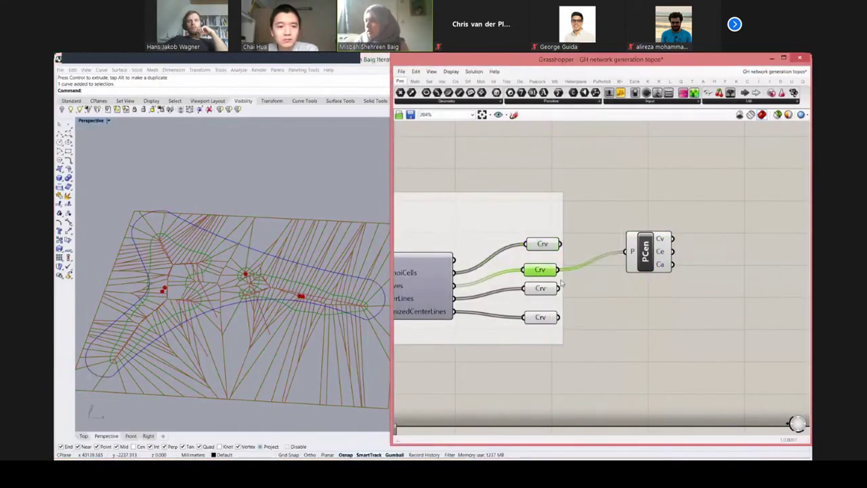
left_click(542, 289)
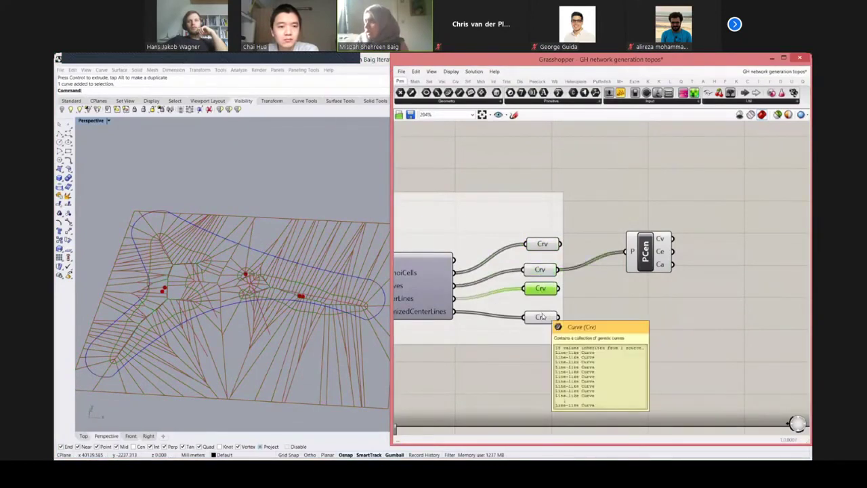
left_click(541, 316)
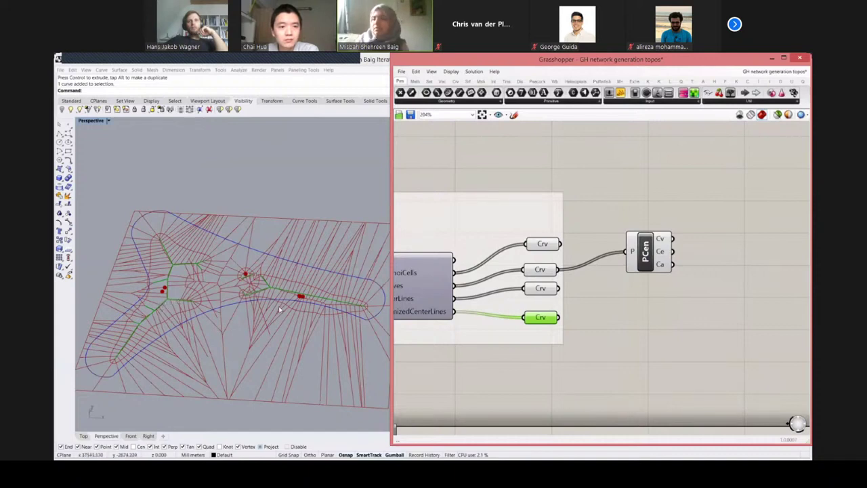
left_click(518, 319)
- Switch to the "2_GH network generation topos" definition and bring the second option's boundary curve into view
scroll(526, 288, "down", 3)
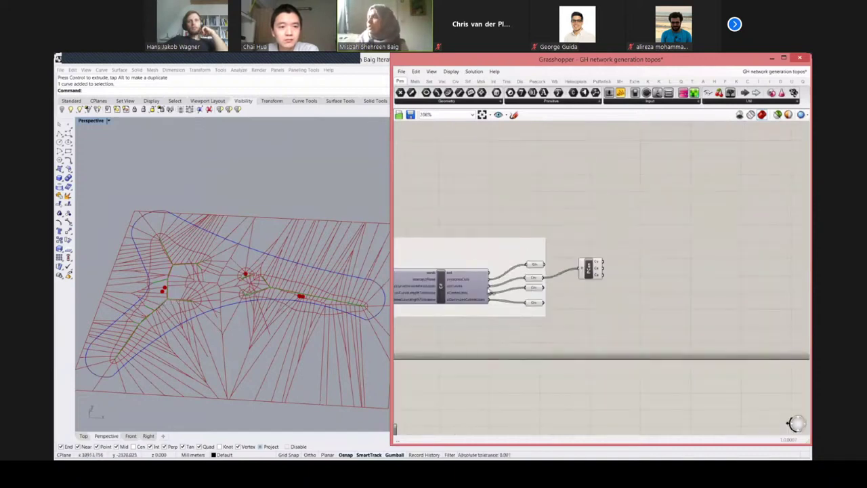
right_click_drag(449, 316, 587, 256)
scroll(560, 290, "down", 2)
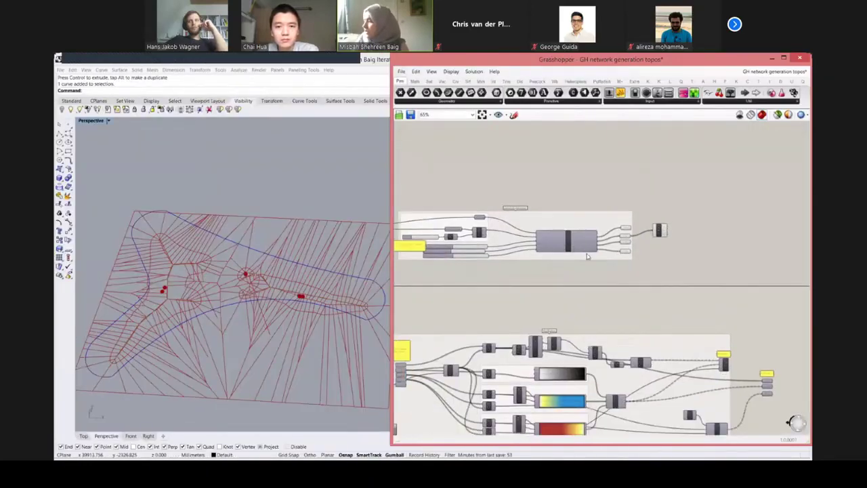
scroll(587, 254, "down", 2)
right_click_drag(500, 252, 588, 235)
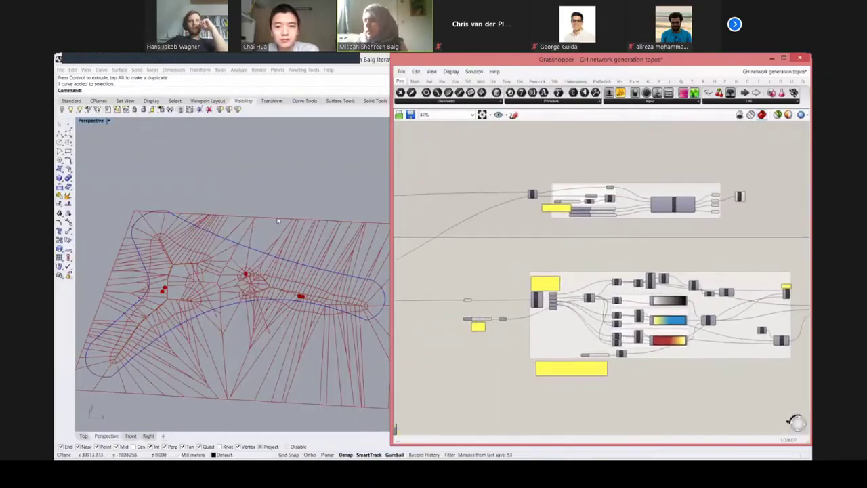
scroll(274, 213, "down", 4)
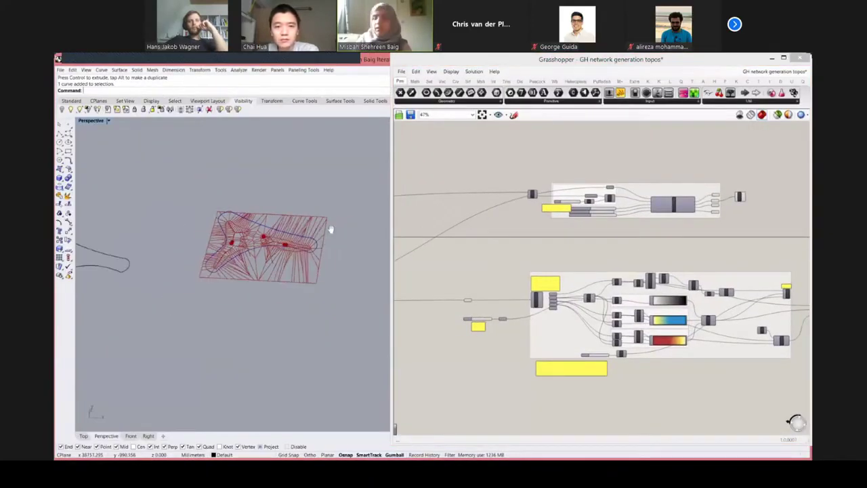
right_click_drag(331, 229, 106, 284)
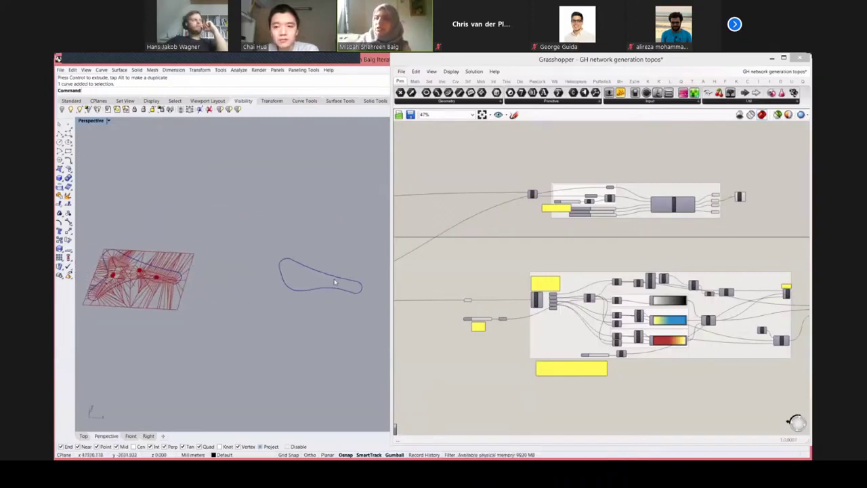
right_click_drag(338, 284, 296, 296, "shift")
scroll(291, 280, "up", 4)
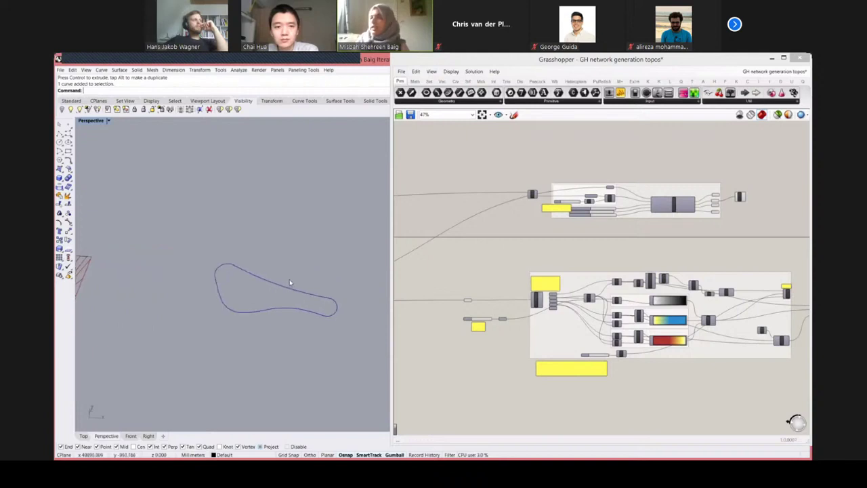
scroll(283, 283, "down", 4)
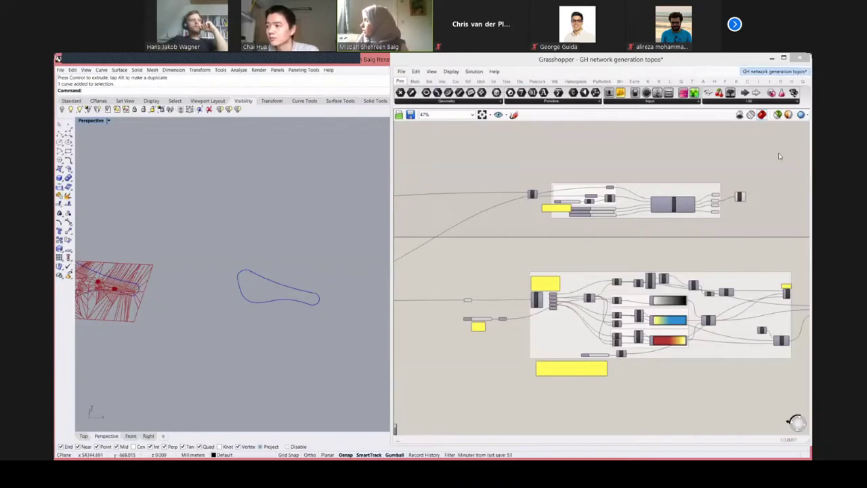
scroll(285, 321, "up", 4)
mouse_move(285, 321)
right_mouse_down("shift")
mouse_move(291, 326)
mouse_move(281, 321)
mouse_move(296, 309)
right_mouse_up("shift")
scroll(285, 283, "up", 4)
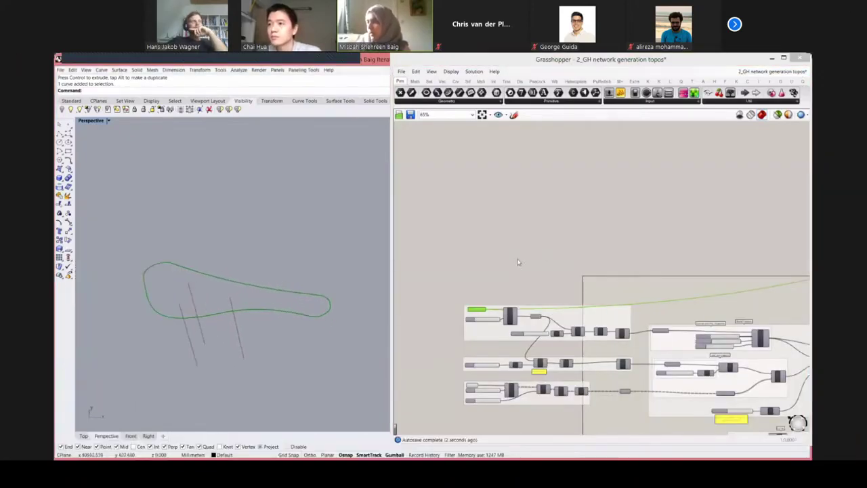
- Turn on the preview of the four output Curve components of the second definition's center line generation group
left_click(638, 263)
scroll(638, 263, "down", 2)
right_click_drag(762, 291, 582, 310)
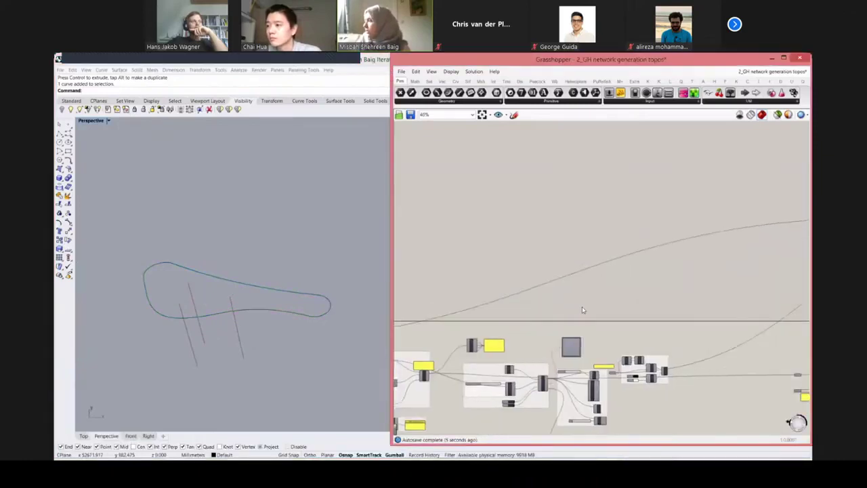
scroll(582, 310, "down", 2)
right_click_drag(697, 331, 501, 343)
right_click_drag(737, 306, 721, 304)
scroll(721, 303, "up", 8)
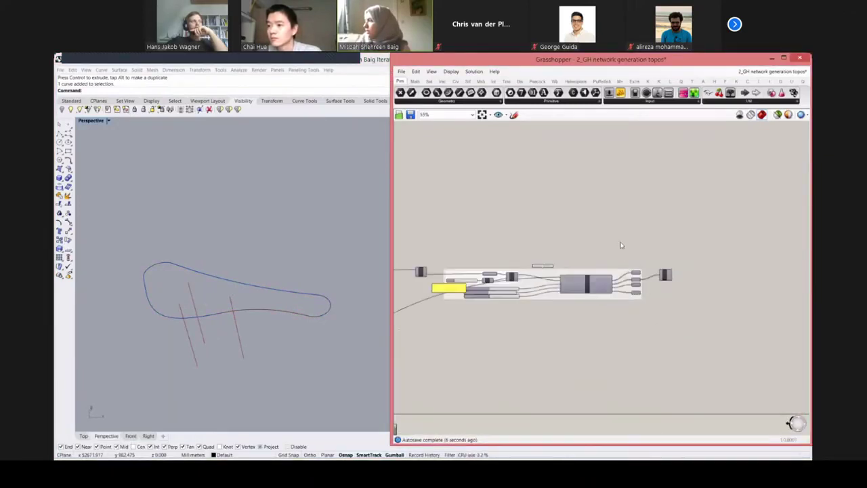
left_click_drag(620, 230, 663, 322)
middle_click(683, 298)
left_click(675, 298)
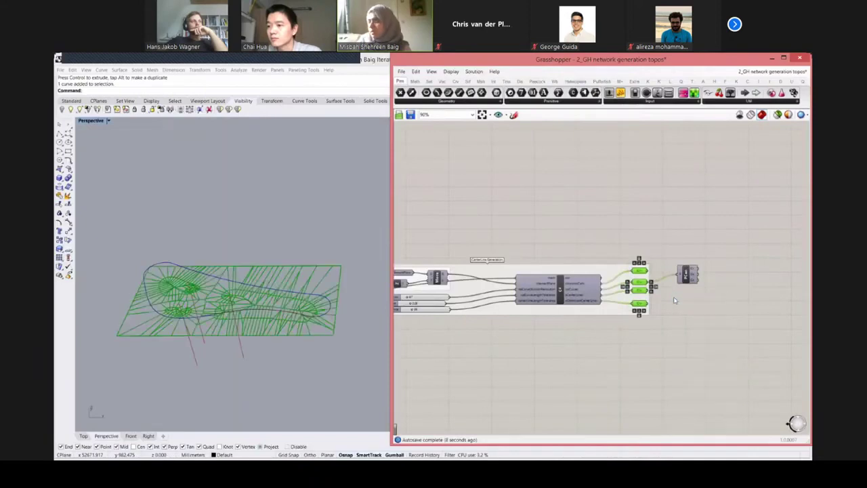
- Inspect the second option's Voronoi cells, iso curves, center lines and optimized center lines one after another
left_click(427, 361)
right_click_drag(264, 259, 271, 291)
scroll(271, 291, "up", 3)
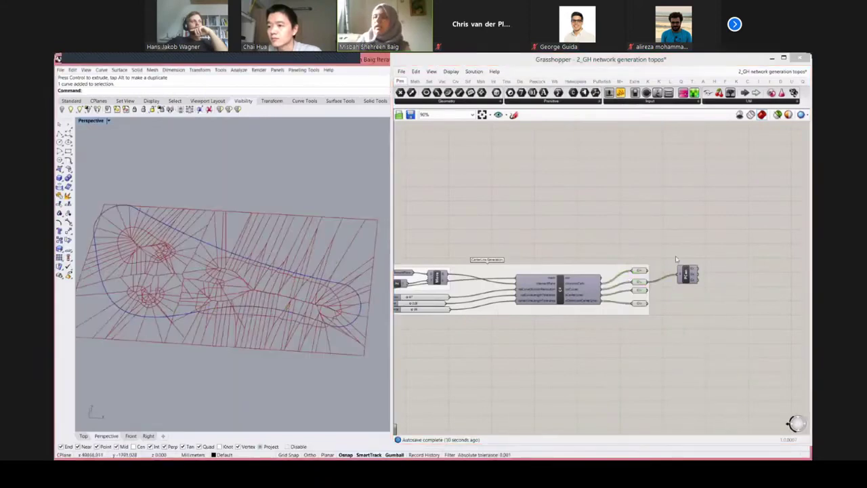
left_click(639, 271)
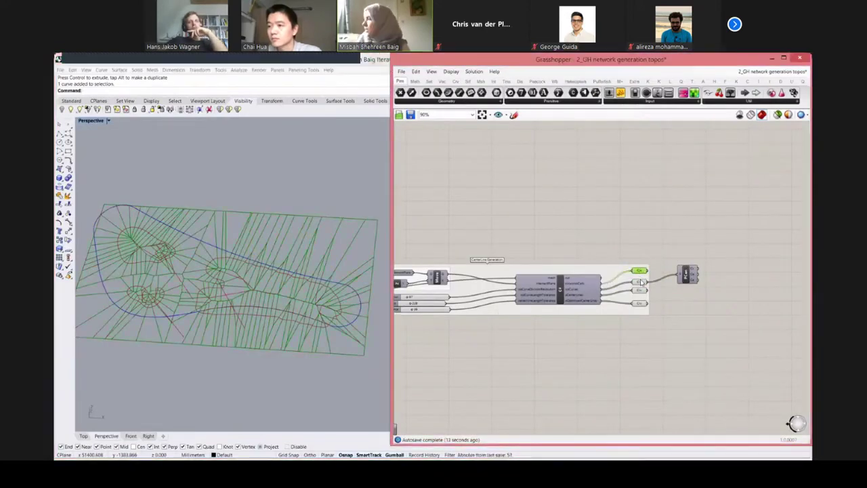
left_click(639, 284)
left_click(639, 291)
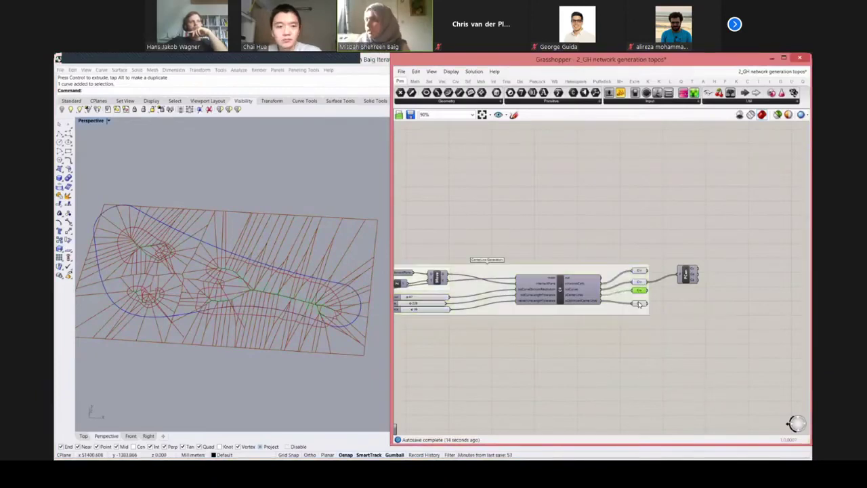
left_click(640, 304)
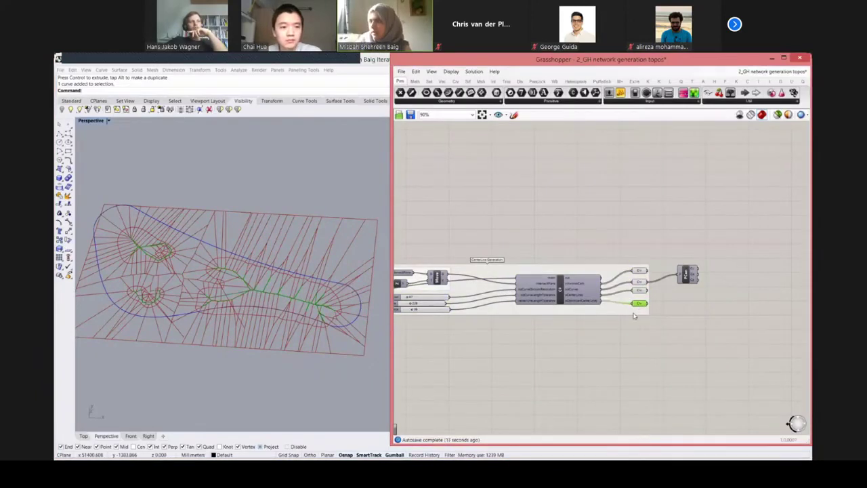
left_click(567, 371)
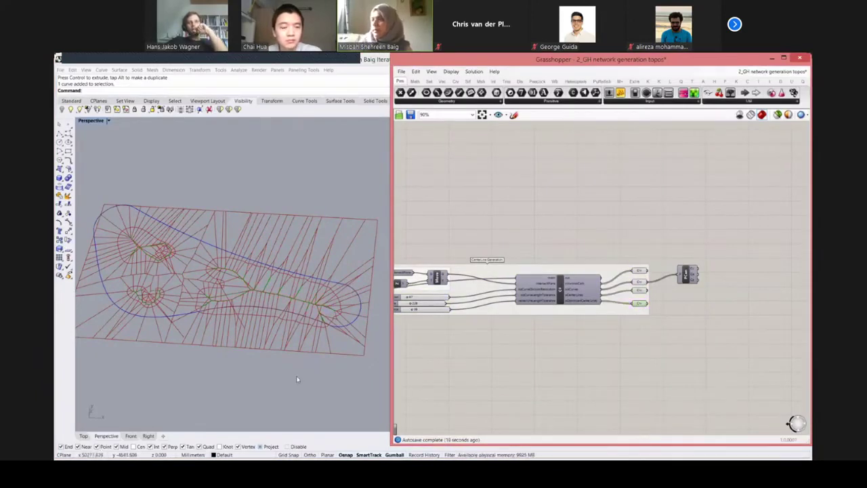
- Look over all the boundary outline variants together in the Perspective view
scroll(318, 295, "down", 15)
right_click_drag(298, 310, 354, 282, "shift")
right_click_drag(246, 341, 247, 311, "shift")
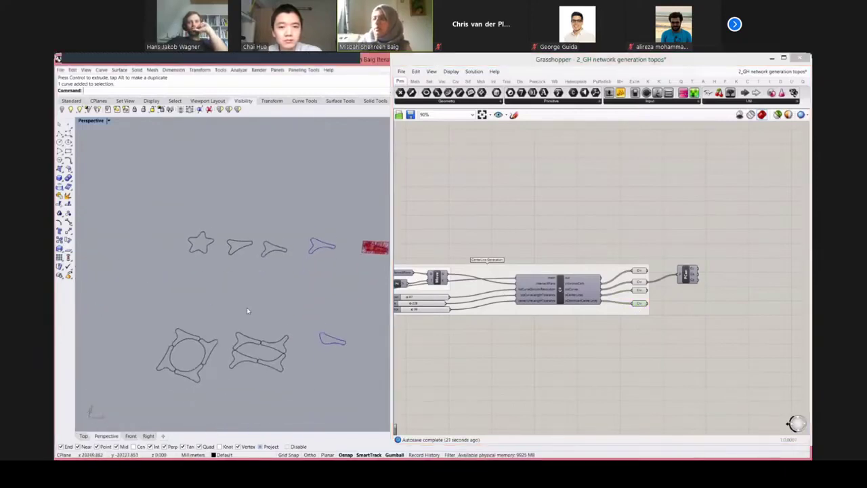
scroll(251, 319, "up", 2)
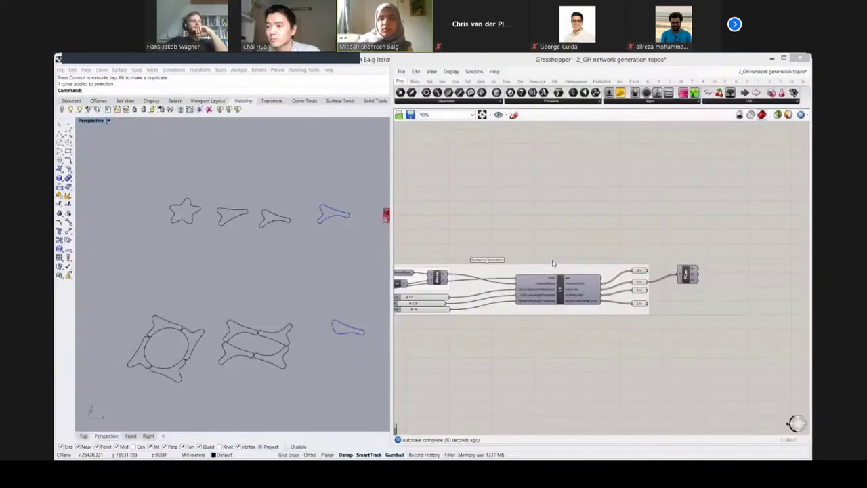
- Switch to the "Boundary+Surface generation_compressed (1).pdf" document in Acrobat and compare the Option 1 and Option 2 pages
key("alt+Tab")
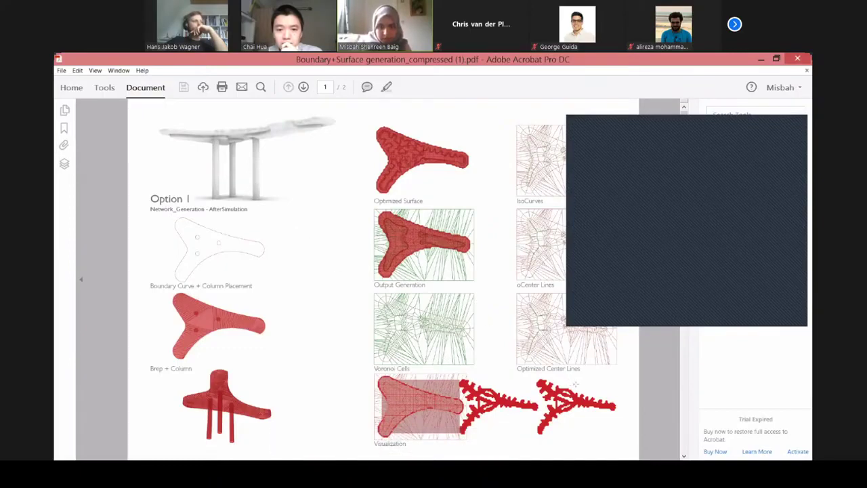
scroll(576, 384, "down", 2)
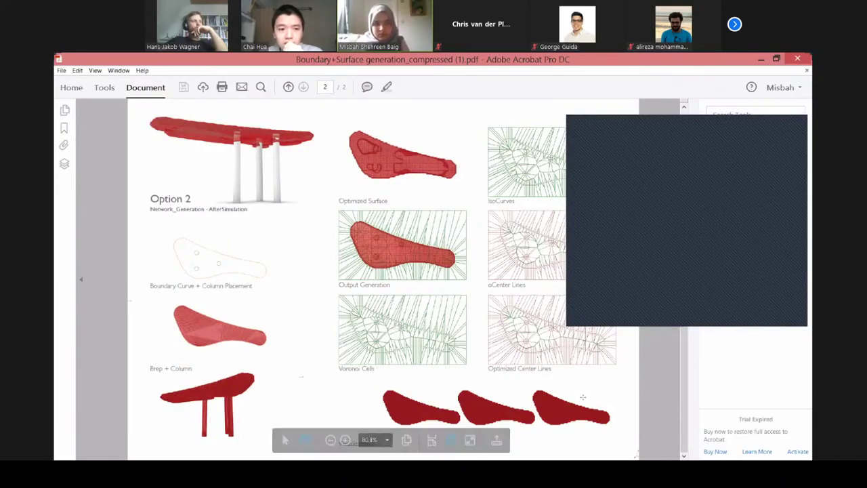
scroll(585, 395, "up", 2)
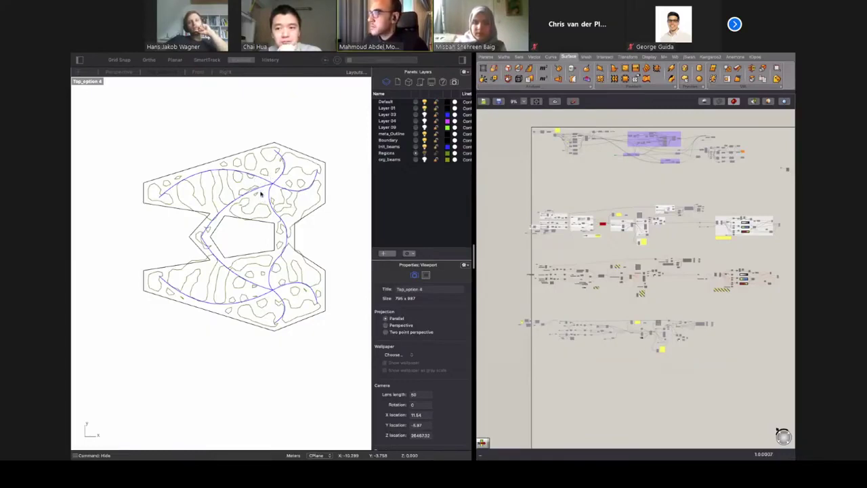
mouse_move(264, 199)
right_mouse_down()
mouse_move(260, 180)
mouse_move(251, 194)
mouse_move(257, 189)
right_mouse_up()
right_click_drag(212, 163, 250, 219)
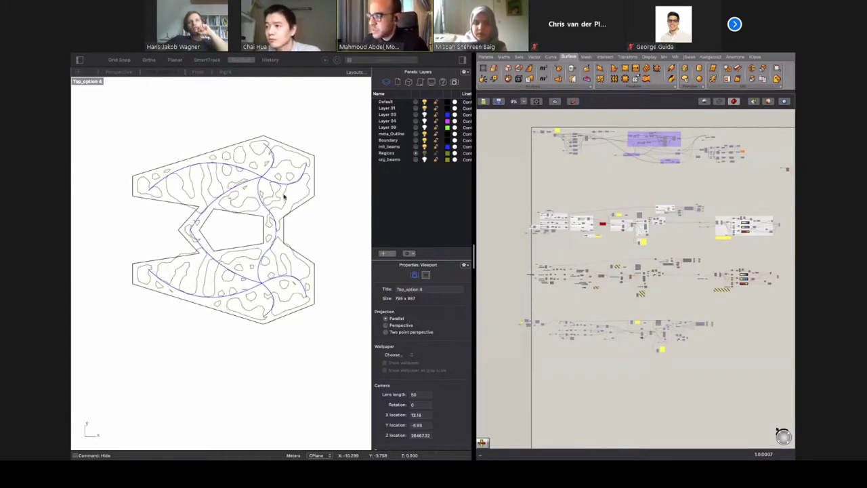